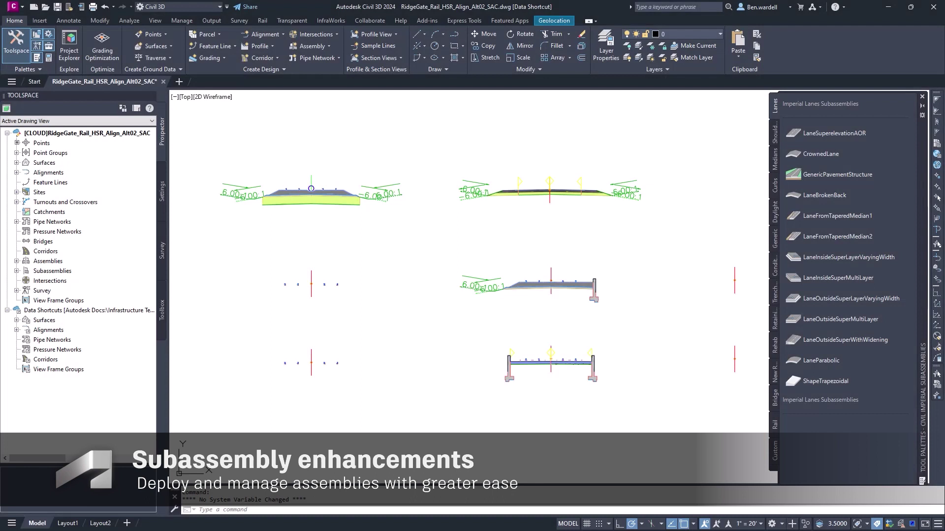
# Add the Subassemblies folder from 02 DESIGN as a second path in the tool palettes file locations.
pyautogui.rightClick(428, 336)
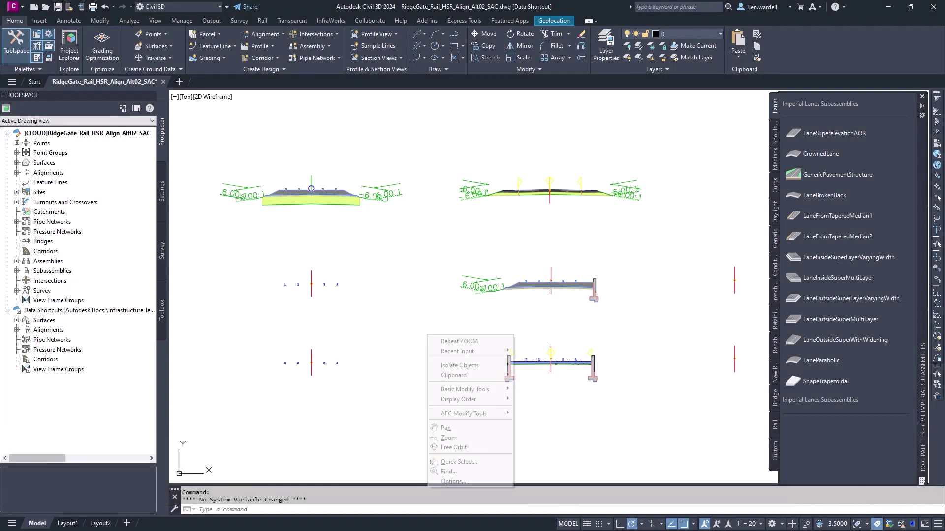
pyautogui.click(452, 481)
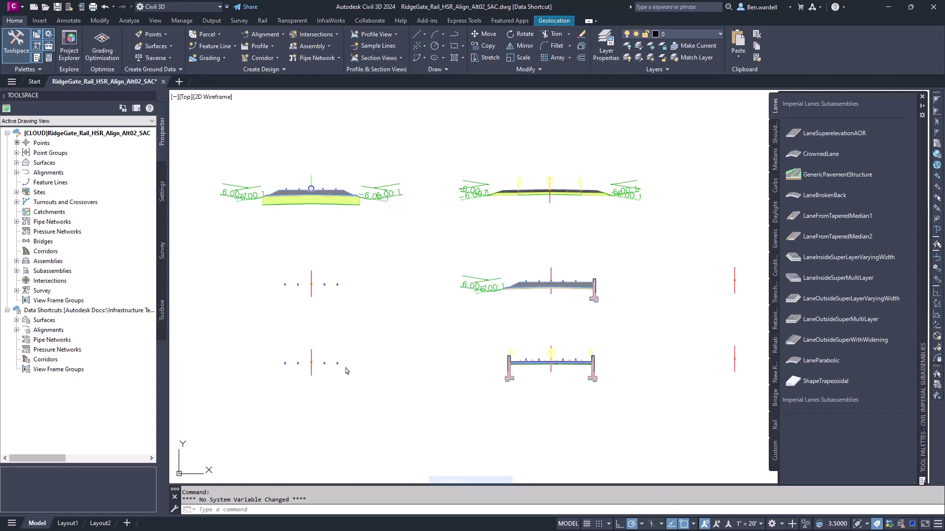
pyautogui.click(319, 340)
pyautogui.scroll(-1, 320, 342)
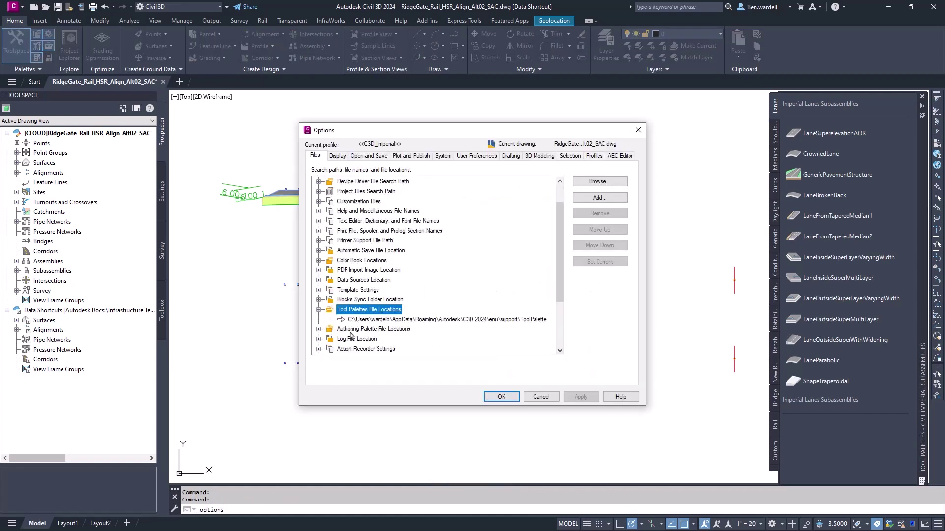
pyautogui.click(363, 319)
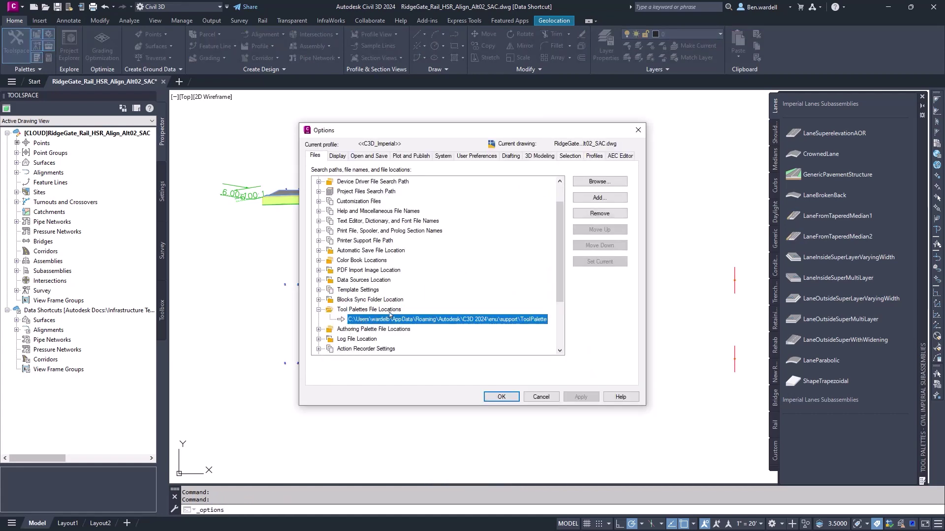
pyautogui.click(586, 200)
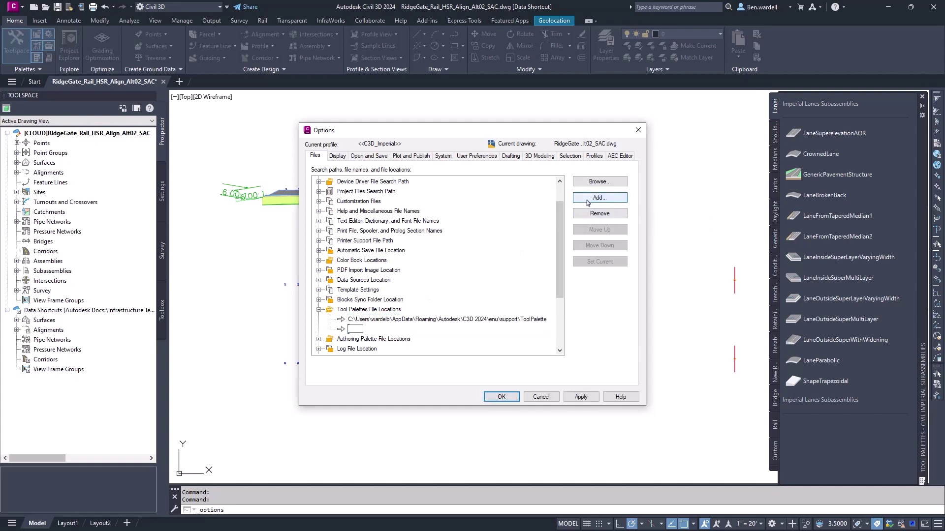
pyautogui.click(599, 181)
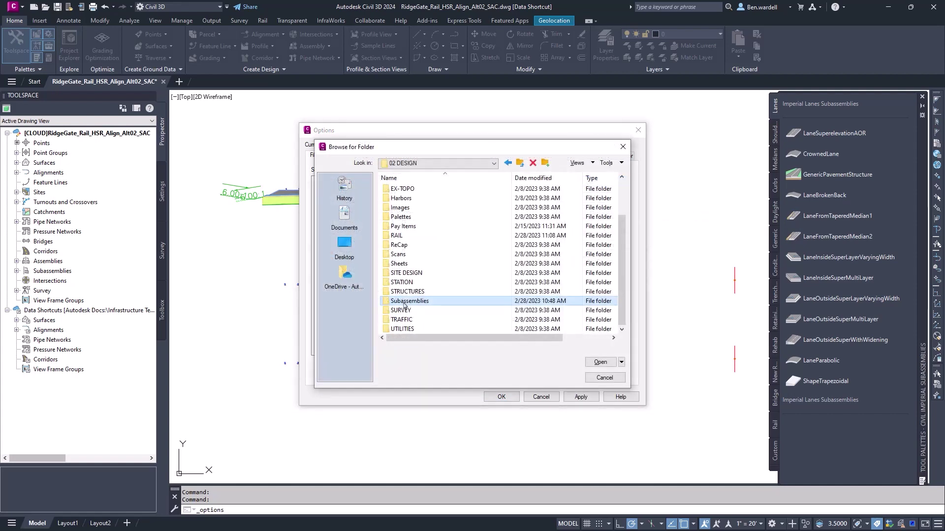
pyautogui.press('Return')
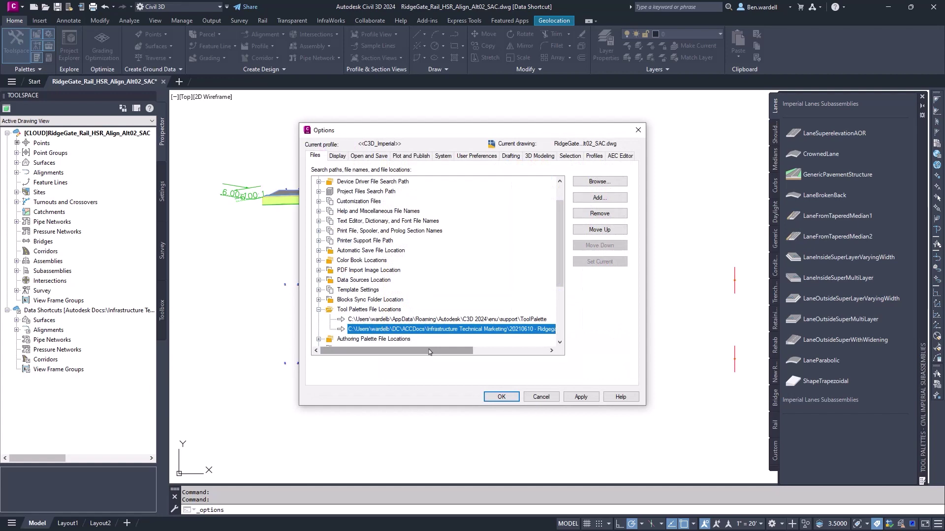
pyautogui.moveTo(429, 352); pyautogui.dragTo(510, 355)
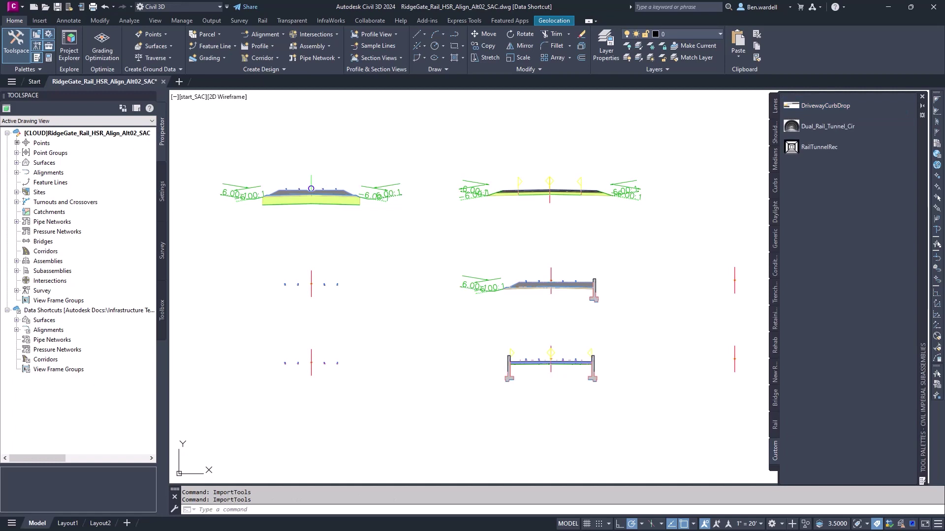
# Place the RailTunnelRec subassembly on the lower rail assembly and expand the drawing's subassembly list down to DualTunnelCIR.
pyautogui.click(819, 147)
pyautogui.click(16, 271)
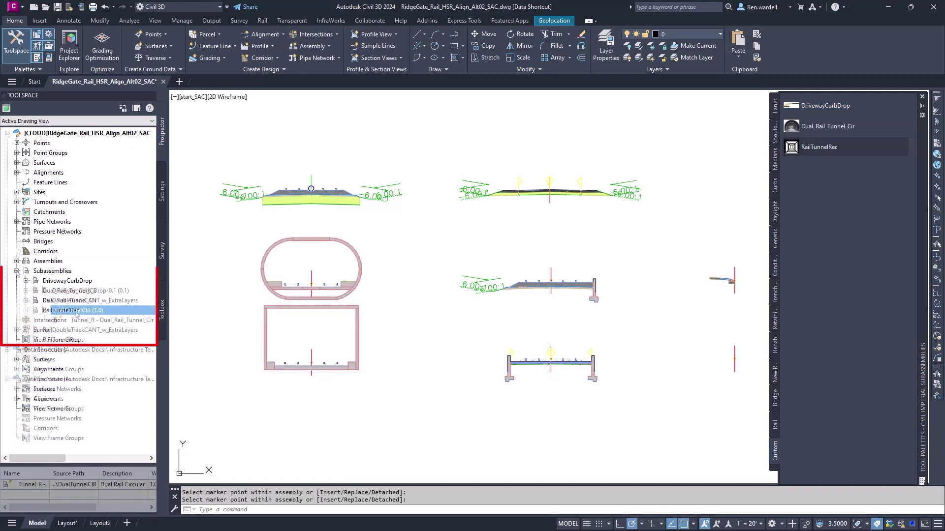
pyautogui.click(76, 311)
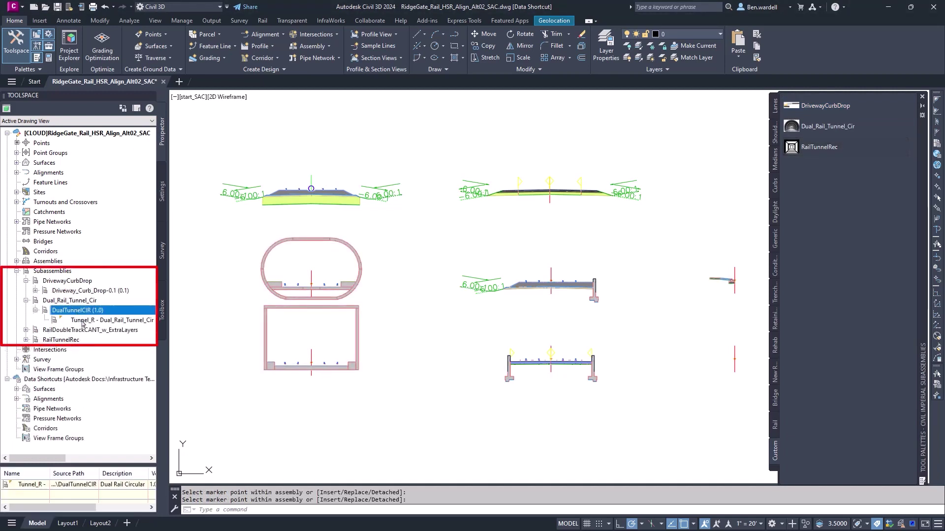
pyautogui.moveTo(82, 324)
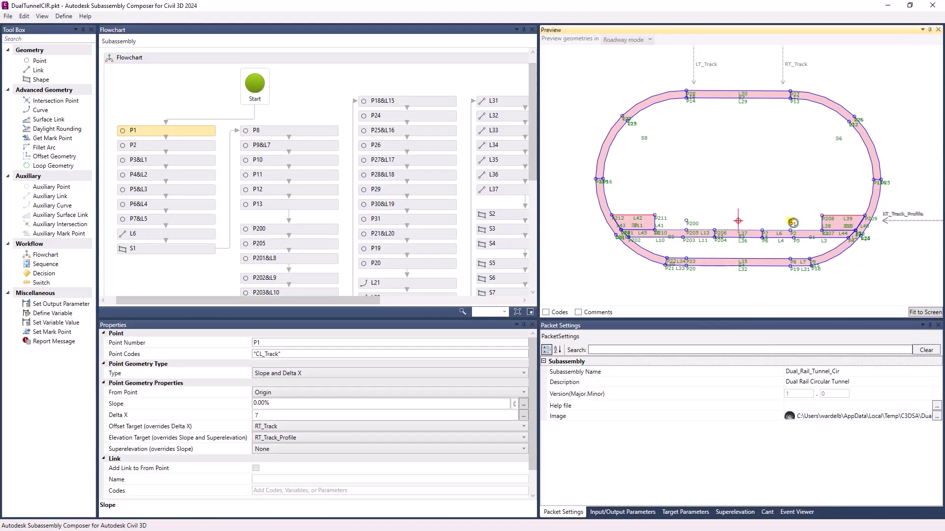
# In Subassembly Composer, set Delta X of DualTunnelCIR to 10 for point P1 and -10 for point P200.
pyautogui.click(269, 416)
pyautogui.write('10')
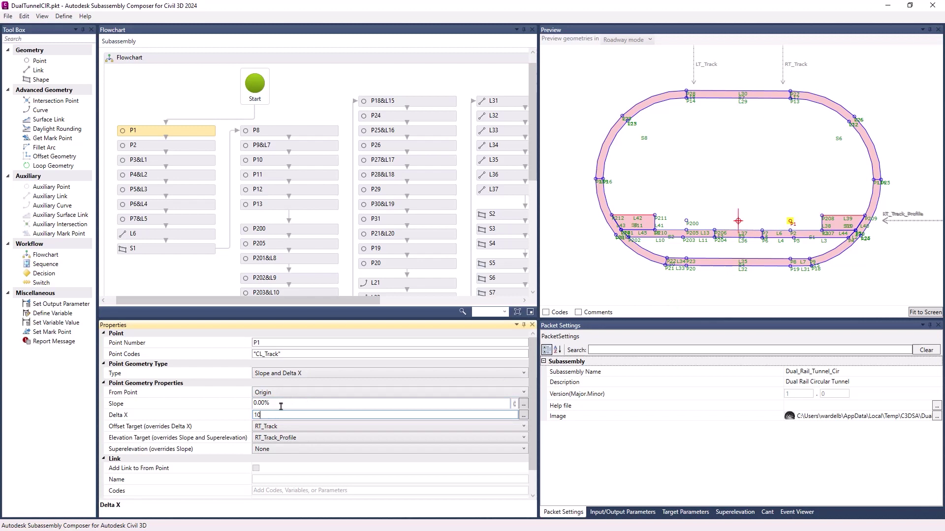
pyautogui.press('Return')
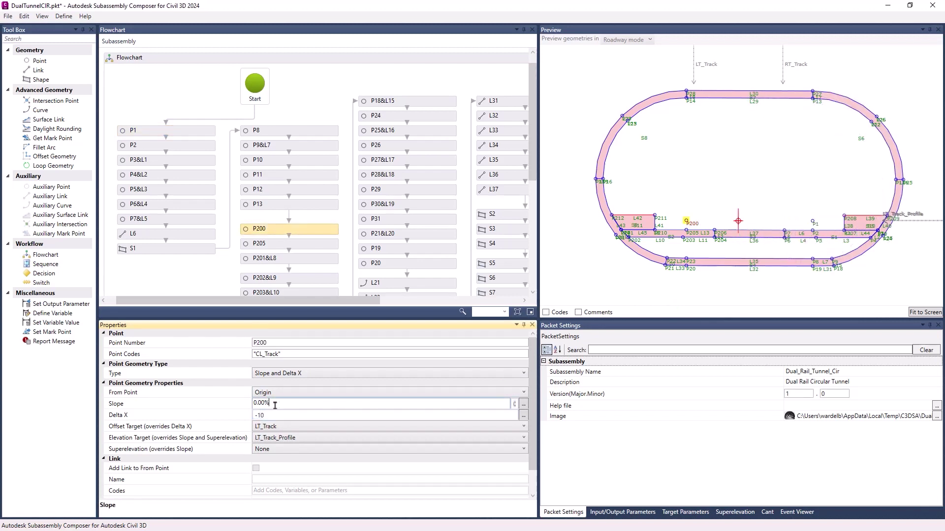
# Set the Dual_Rail_Tunnel_Cir packet version to 1.1.
pyautogui.click(811, 400)
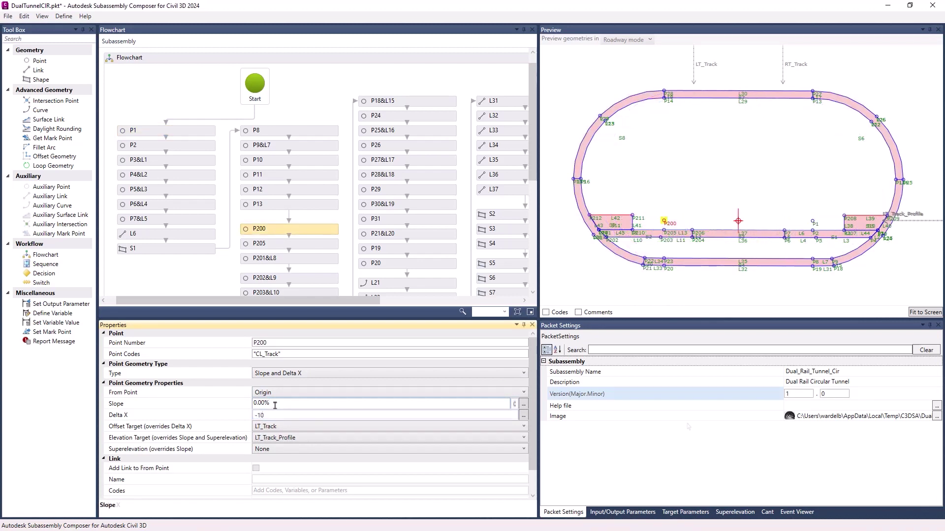
pyautogui.doubleClick(830, 394)
pyautogui.write('1')
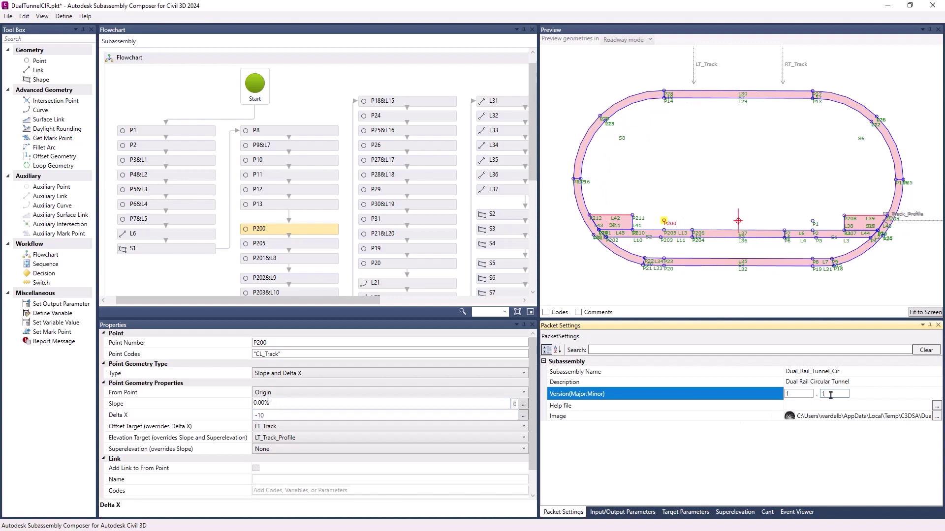
# Back in Civil 3D, refresh the subassembly list and update all subassemblies based on DualTunnelCIR.
pyautogui.rightClick(72, 271)
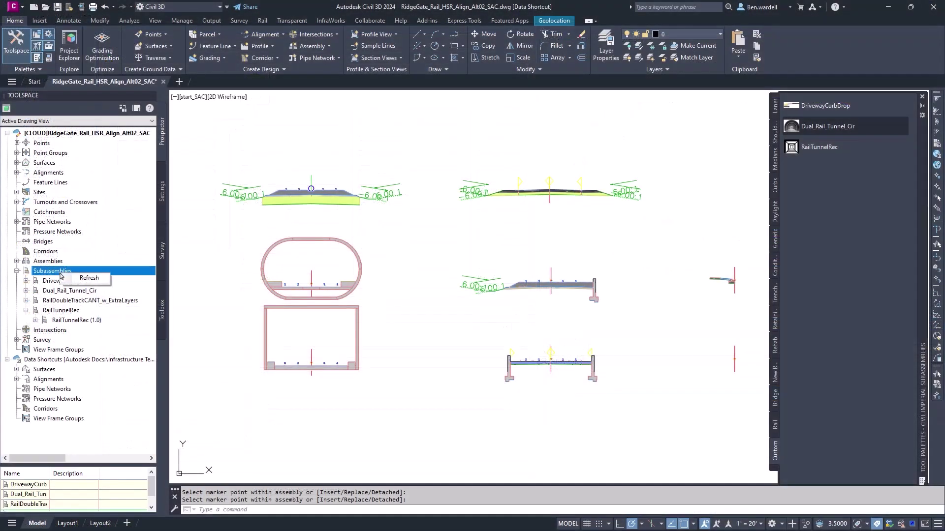
pyautogui.click(92, 280)
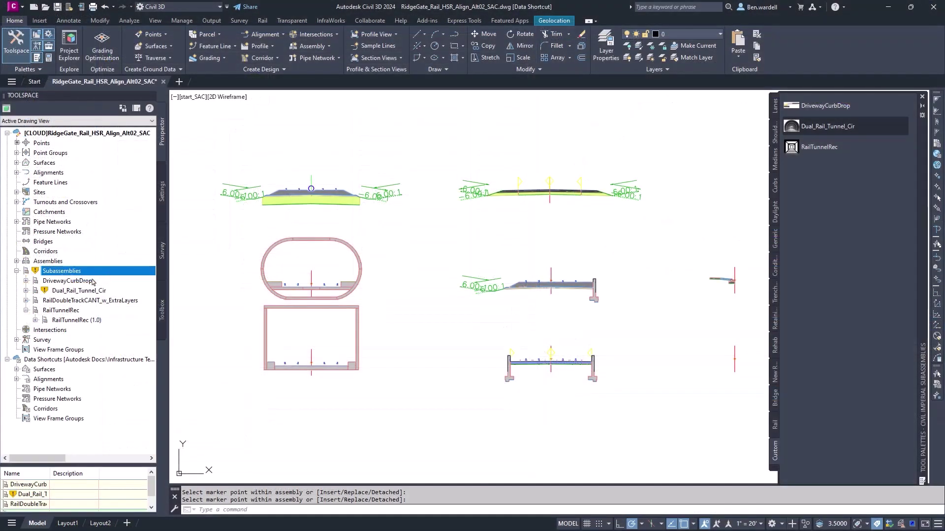
pyautogui.doubleClick(86, 291)
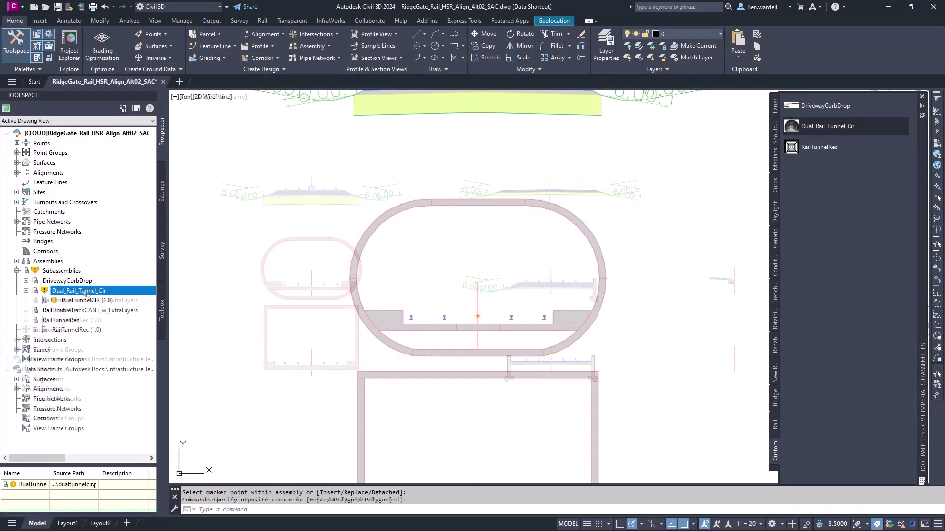
pyautogui.rightClick(89, 301)
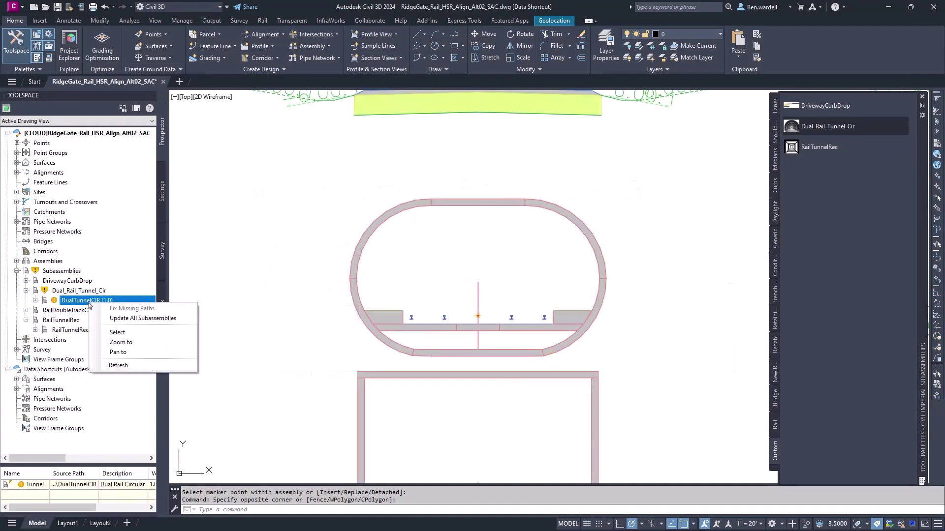
pyautogui.click(138, 318)
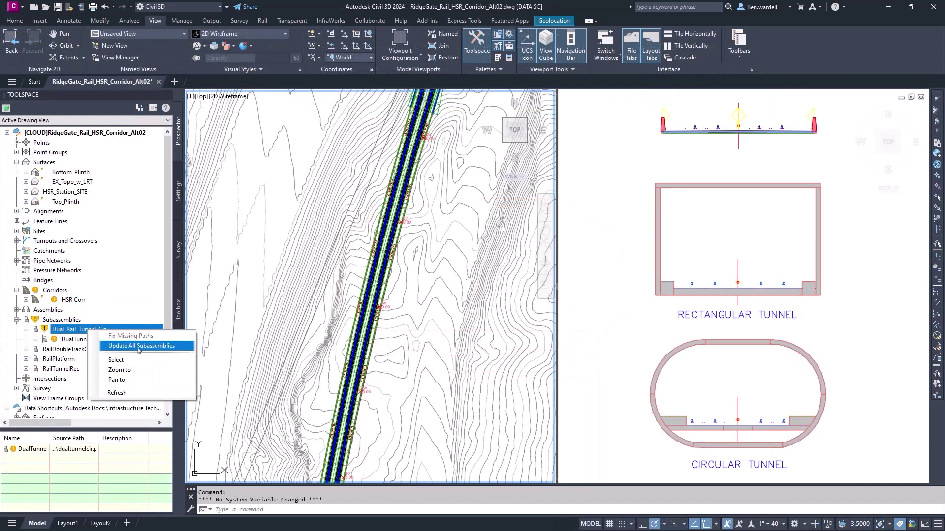
# In the RidgeGate_Rail_HSR_Corridor_Alt02 drawing, update all Dual_Rail_Tunnel_Cir subassemblies and rebuild the HSR Corr corridor.
pyautogui.click(122, 346)
pyautogui.rightClick(73, 300)
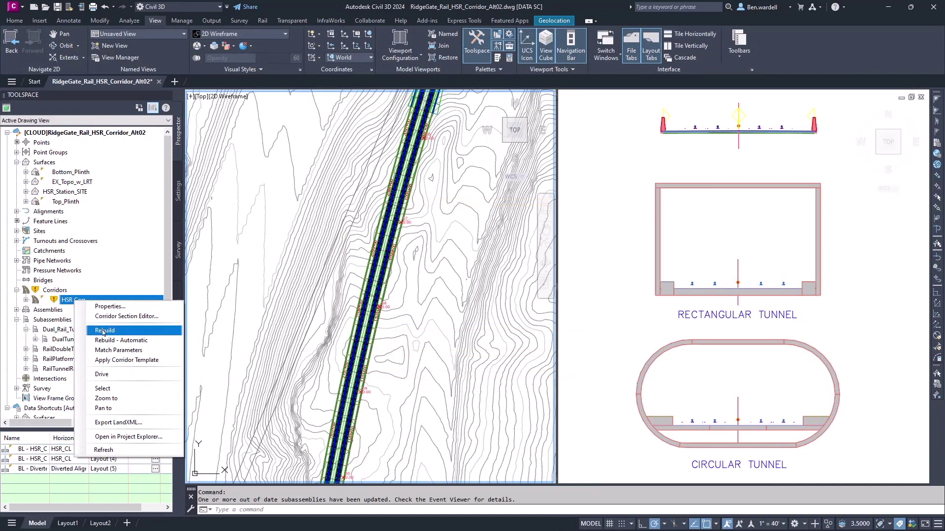
pyautogui.click(103, 329)
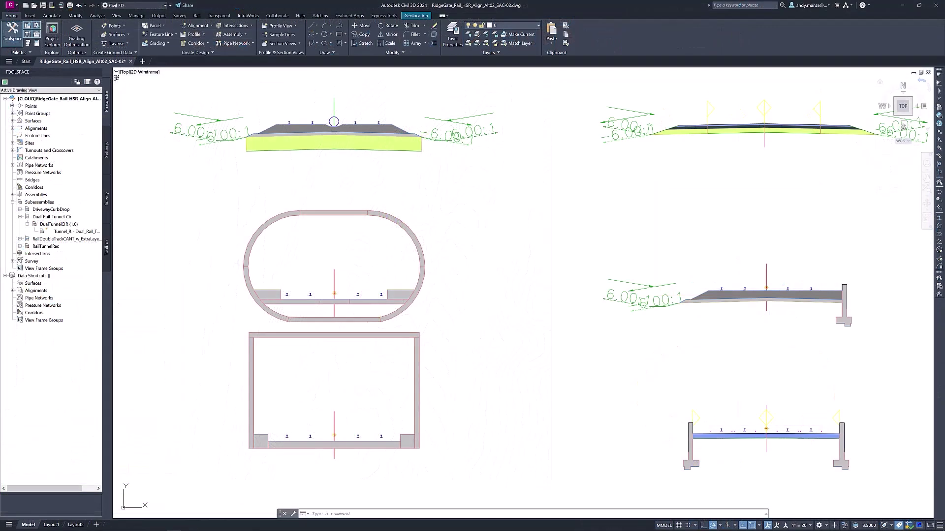
pyautogui.click(75, 231)
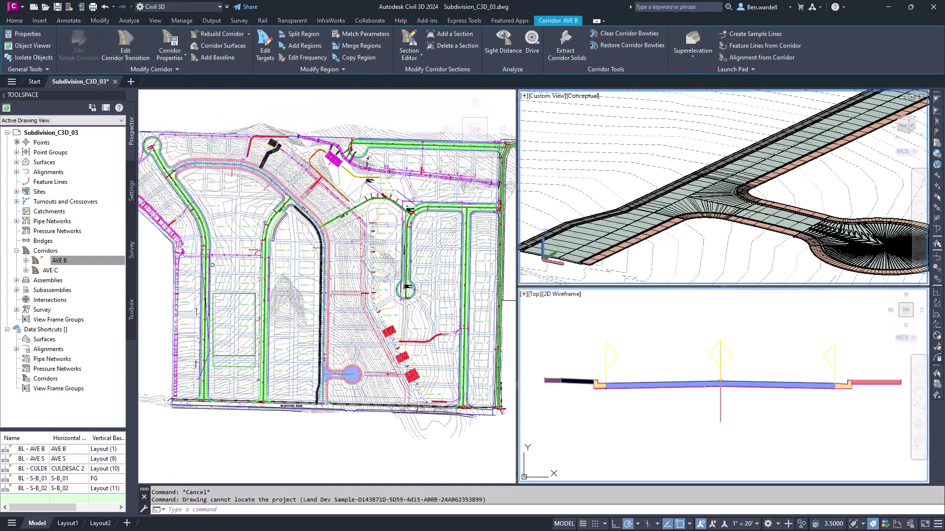
# Open the corridor transitions of AVE B in Subdivision_C3D_03 and zoom to the Turn Lane transition set.
pyautogui.click(83, 260)
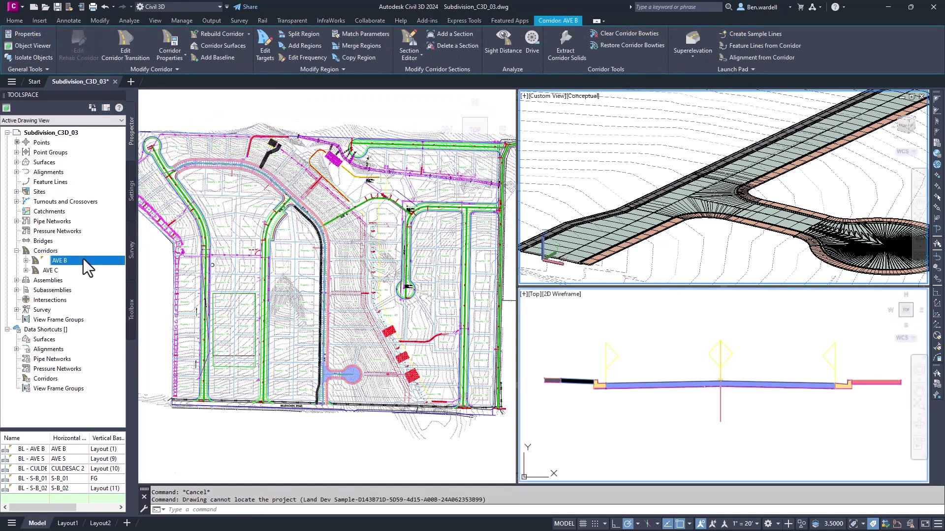
pyautogui.click(122, 43)
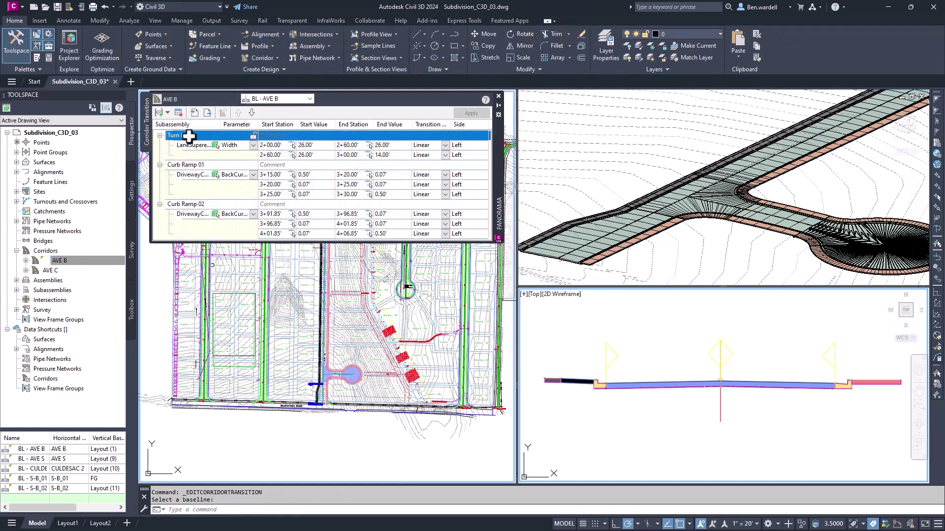
pyautogui.rightClick(195, 137)
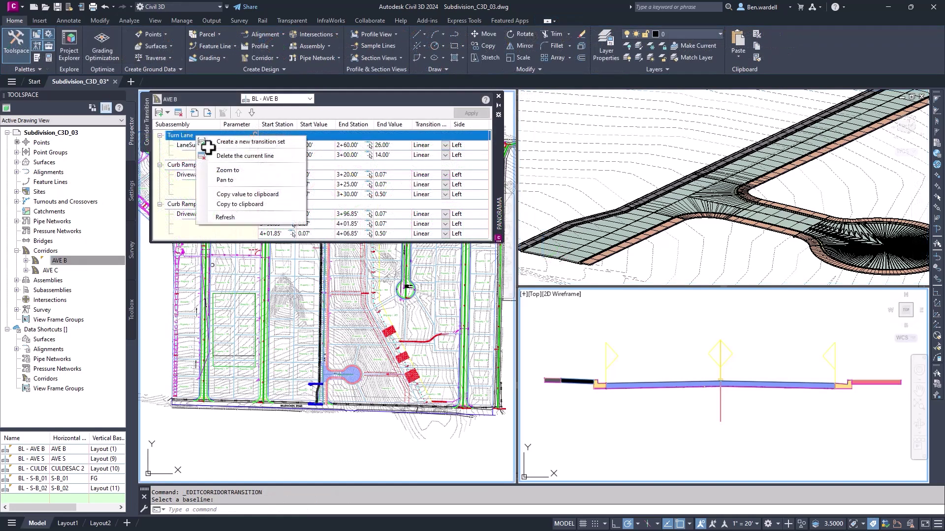
pyautogui.click(238, 170)
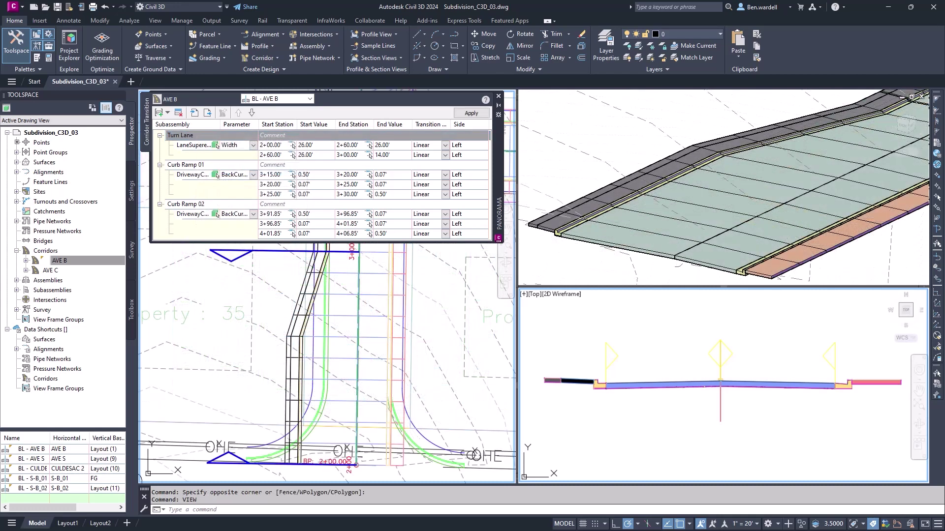
# Move the Curb Ramp 01 transition set below Curb Ramp 02.
pyautogui.click(211, 166)
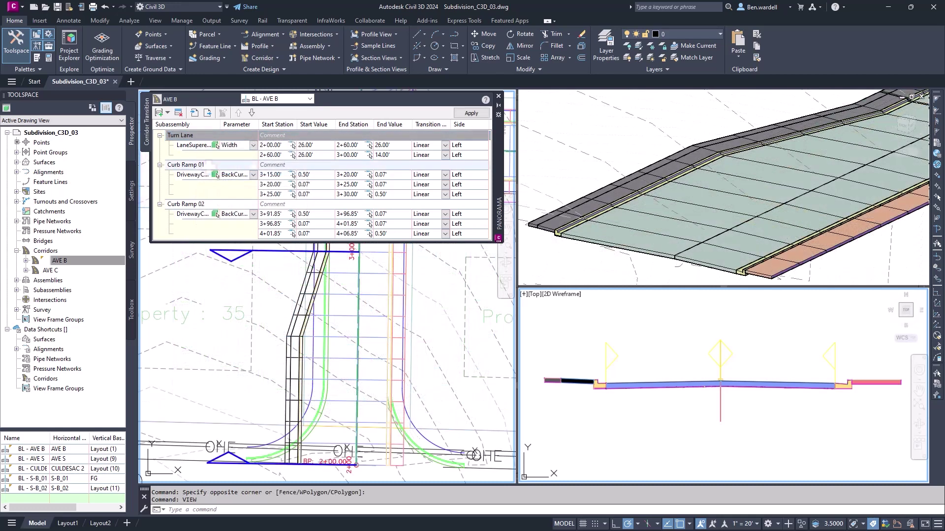
pyautogui.rightClick(211, 166)
pyautogui.click(230, 201)
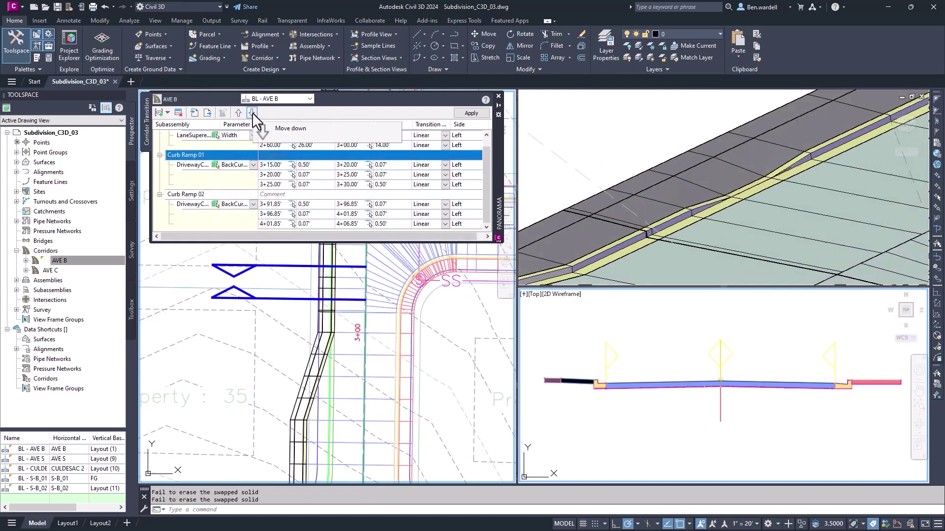
pyautogui.click(252, 112)
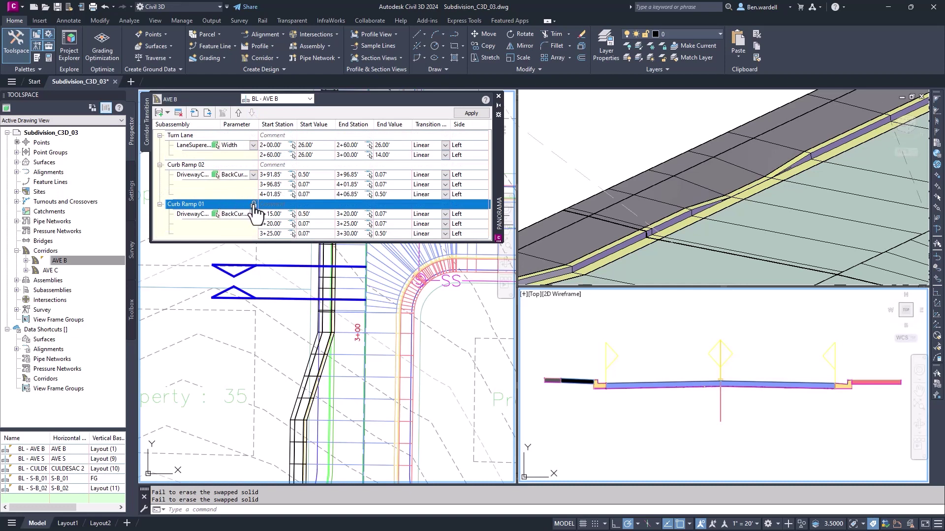
# Lock the Curb Ramp 01 transition set, set the start station of its first transition to 3+20, and apply the change.
pyautogui.click(270, 214)
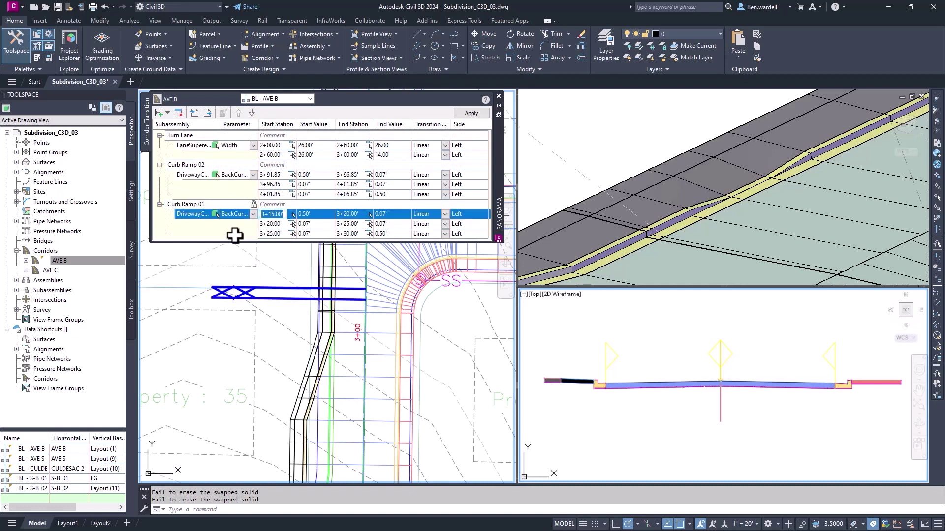
pyautogui.write('3+20')
pyautogui.press('Return')
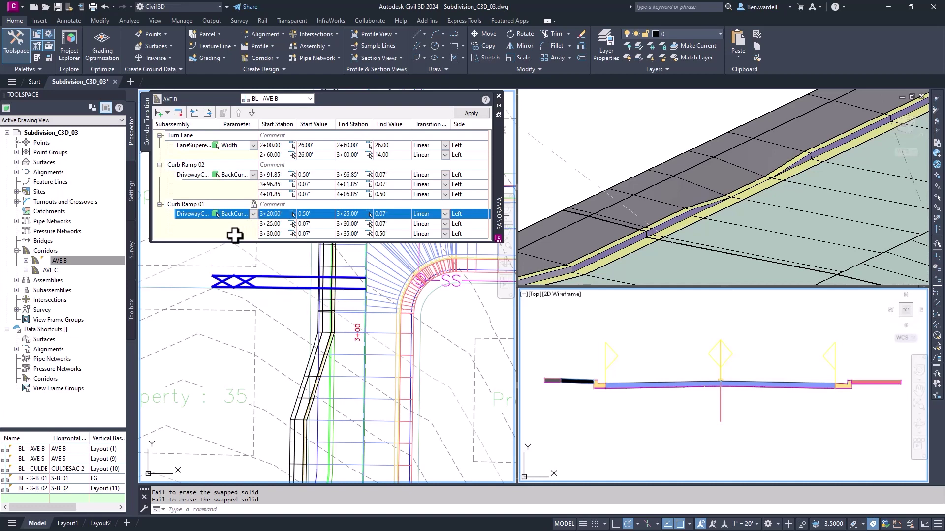
pyautogui.click(471, 113)
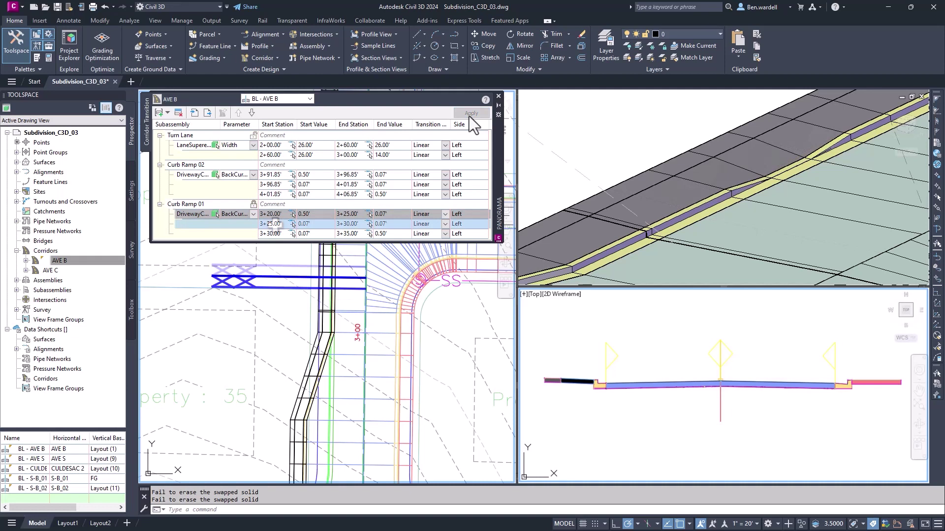
# Set the start station of the second Curb Ramp 01 transition to 3+18.25.
pyautogui.doubleClick(271, 224)
pyautogui.write('3')
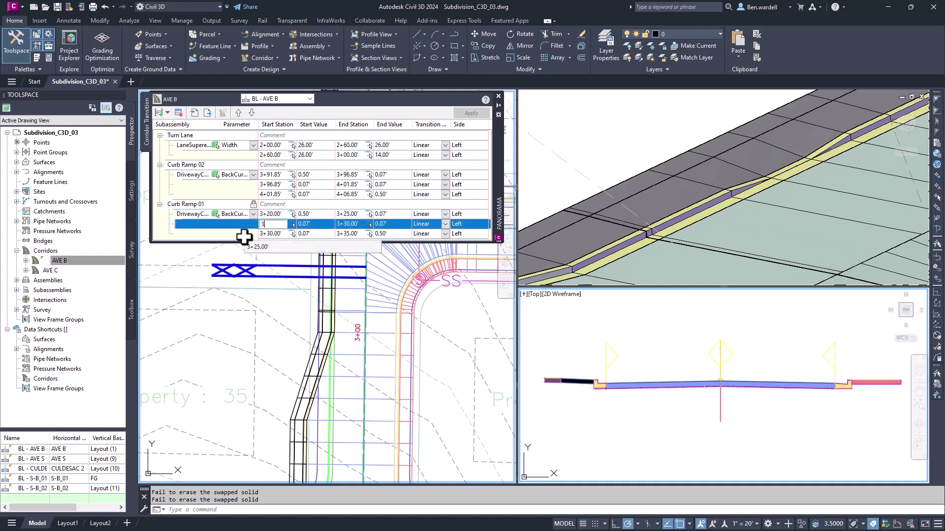
pyautogui.write('+18.25')
pyautogui.press('Return')
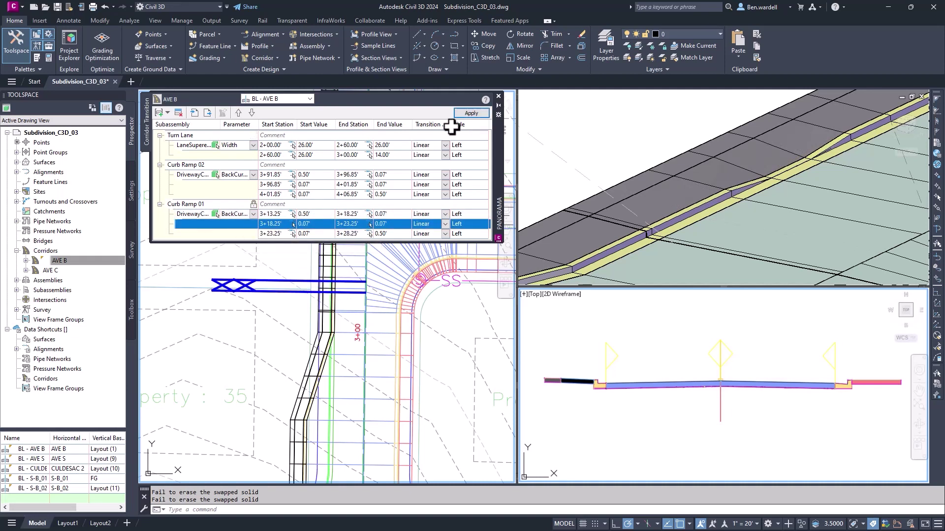
# Apply the edited Curb Ramp 01 transition stations to the AVE B corridor.
pyautogui.click(473, 114)
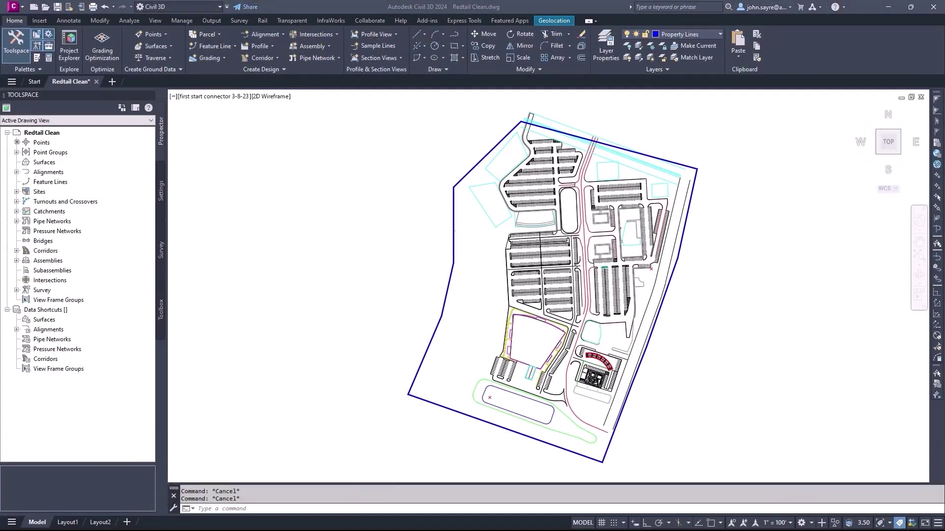
# Use the Autodesk Connector for ArcGIS to add the eight selected City of Littleton GIS-2-28-23 layers to the Redtail Clean design project.
pyautogui.click(39, 20)
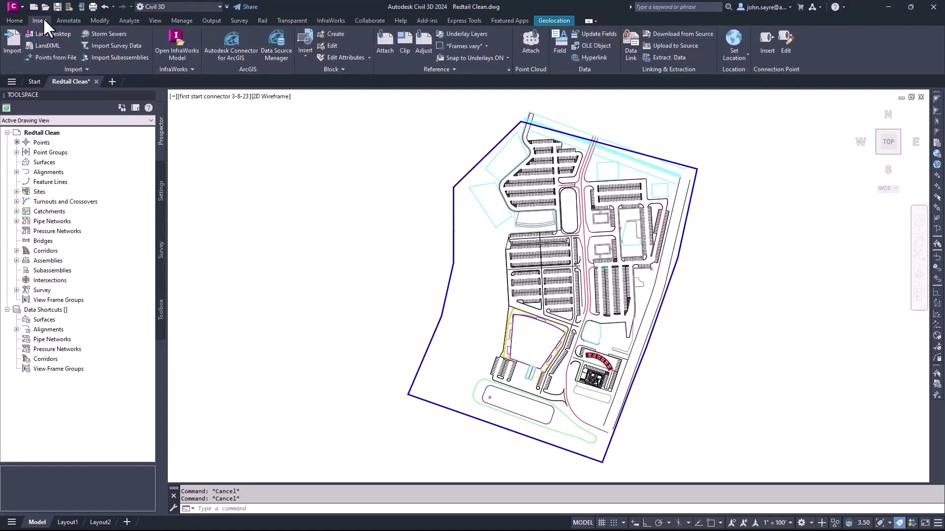
pyautogui.click(228, 54)
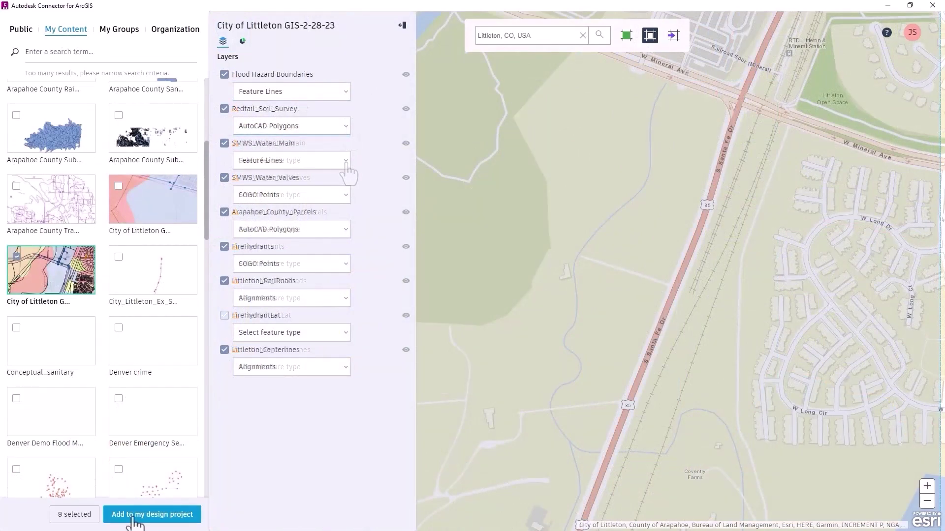
pyautogui.click(134, 515)
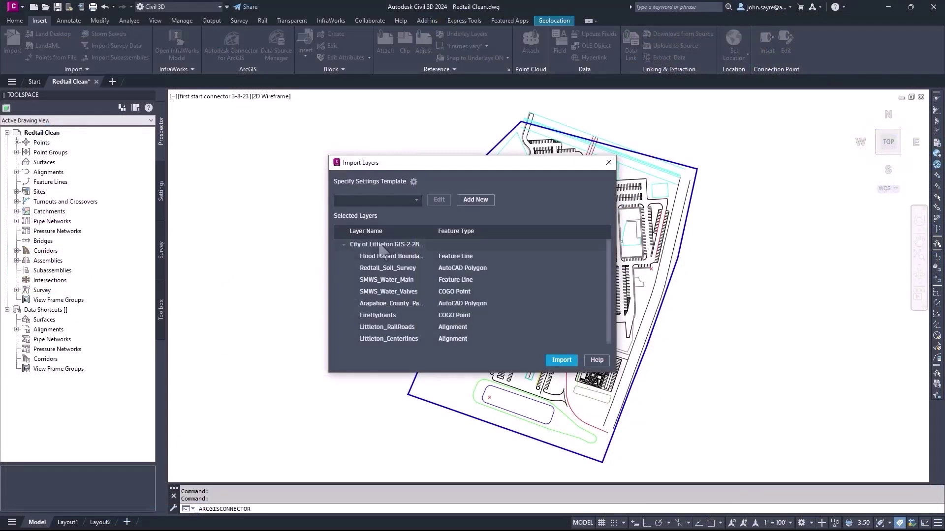
# Choose the City of Littleton settings template for the layer import and review its COGO point, feature line and AutoCAD object settings.
pyautogui.click(417, 200)
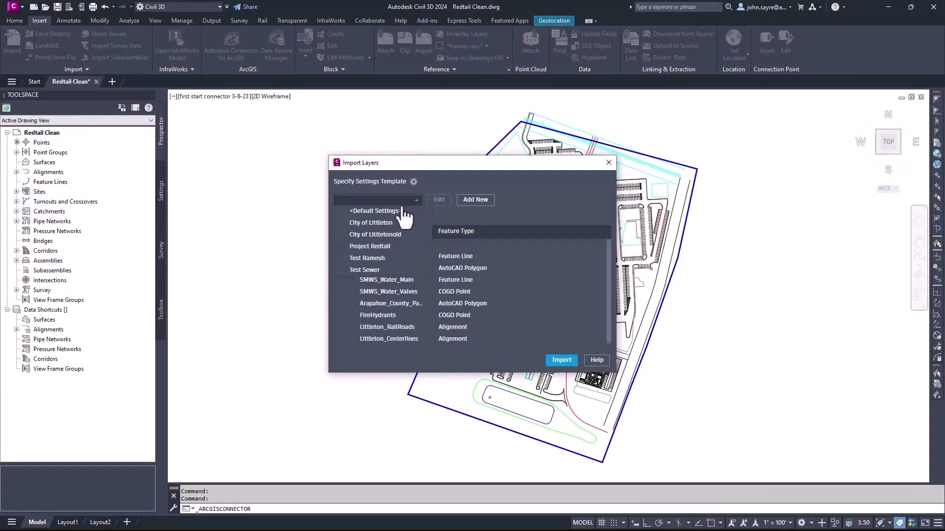
pyautogui.click(382, 223)
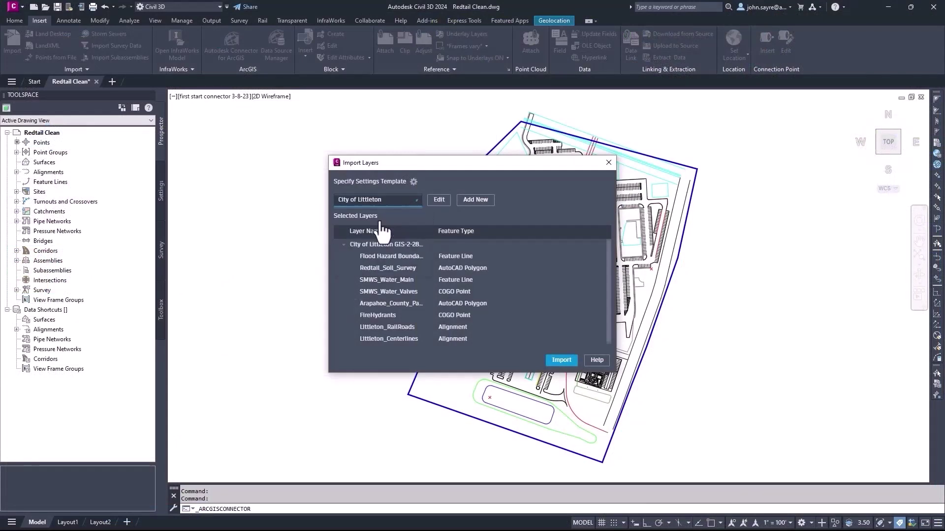
pyautogui.click(437, 202)
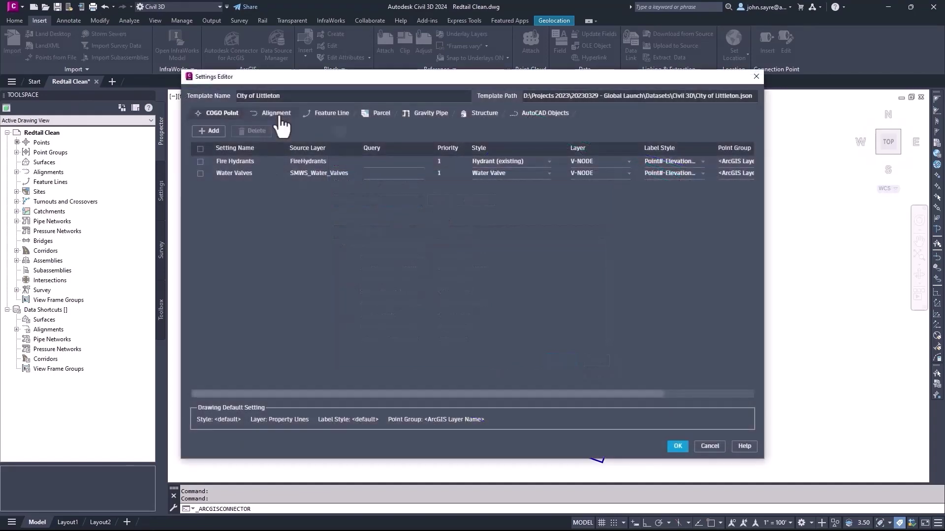
pyautogui.click(335, 117)
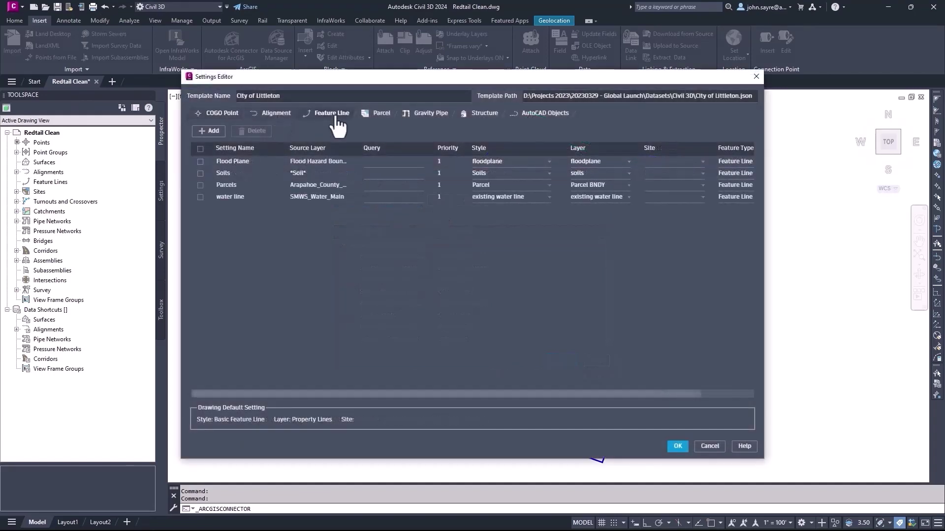
pyautogui.click(547, 115)
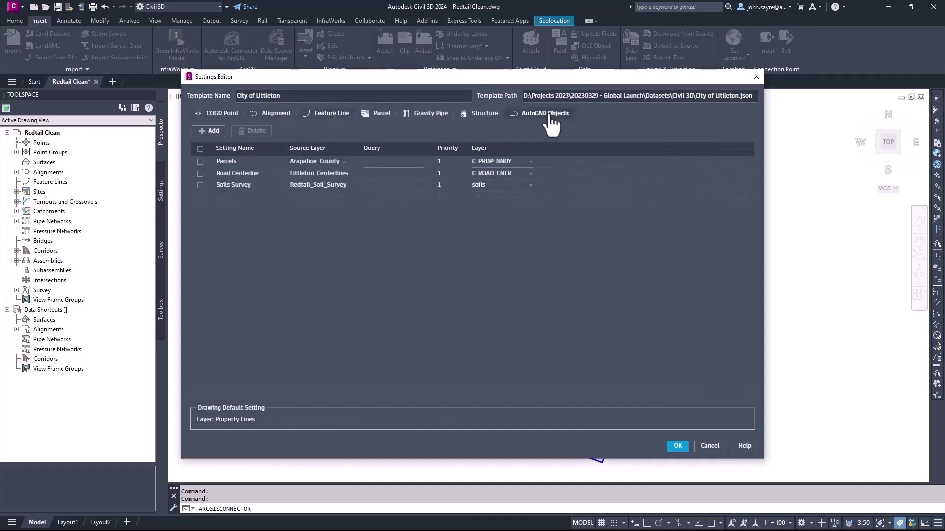
pyautogui.click(677, 446)
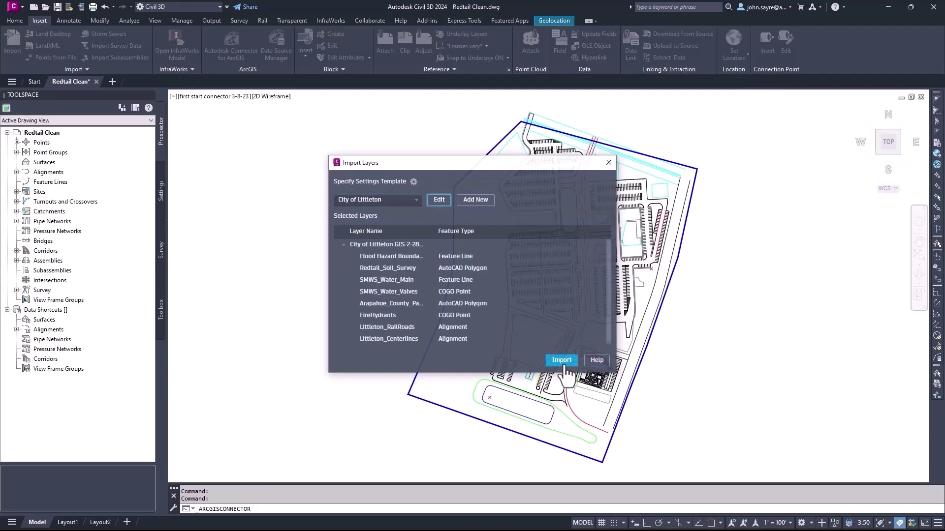
# Import the City of Littleton GIS layers into the Redtail Clean drawing with the chosen template.
pyautogui.click(564, 363)
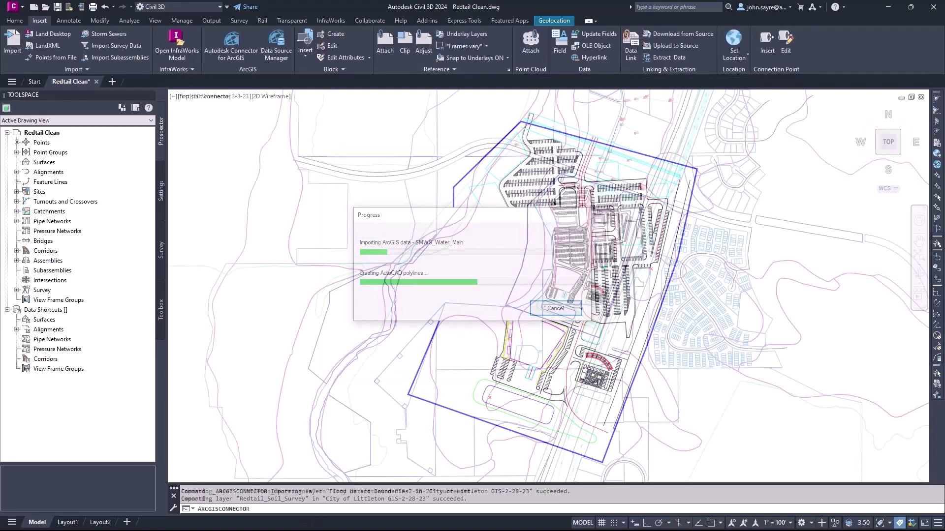
pyautogui.doubleClick(365, 302)
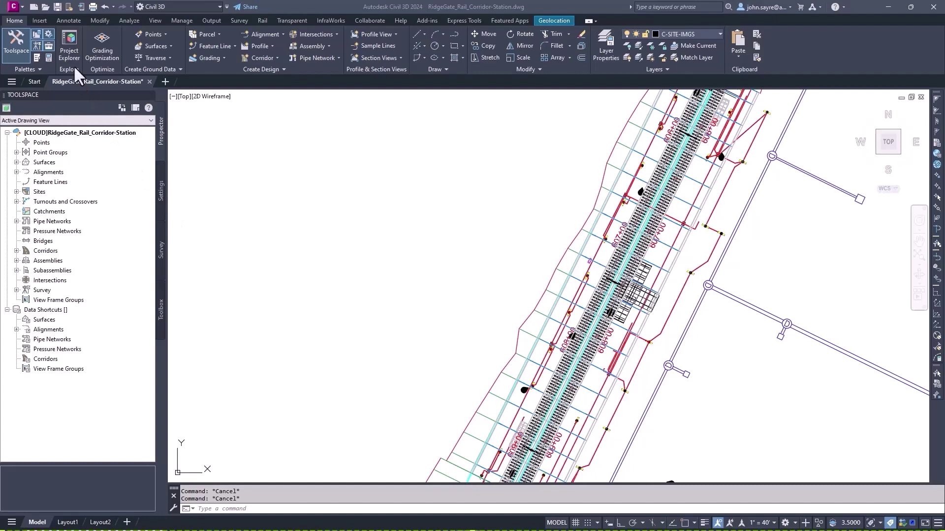
# Examine the Drain Pipes, Drain Structures, Light Poles, LT Conduit and Rai Ties property sets of RidgeGate_Rail_Corridor-Station in Project Explorer.
pyautogui.click(70, 51)
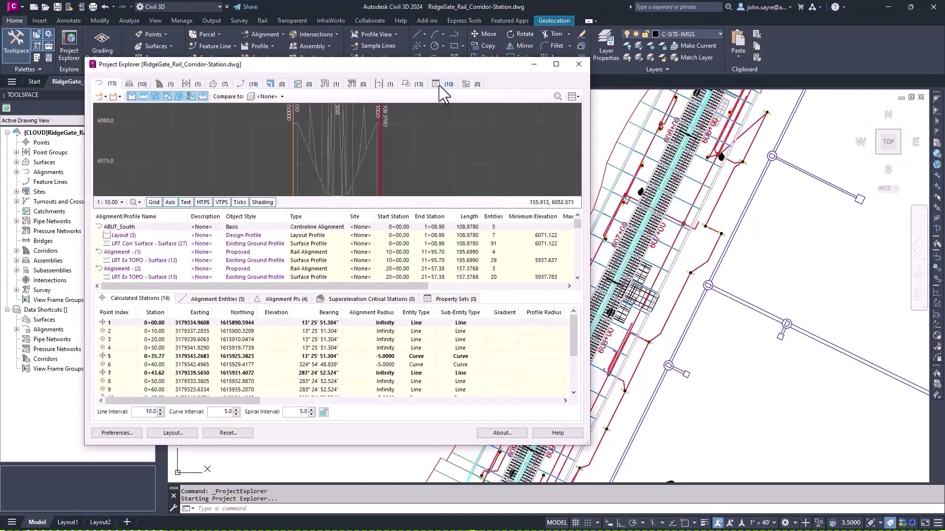
pyautogui.click(438, 85)
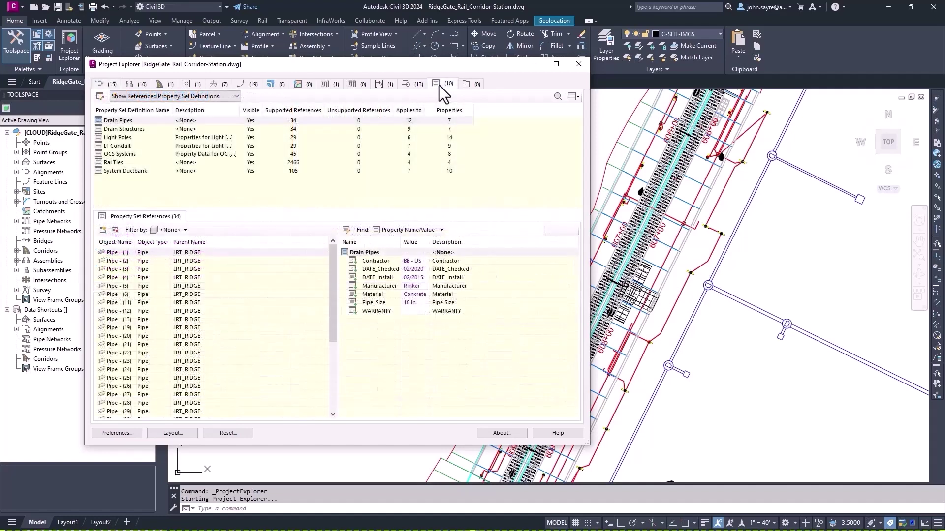
pyautogui.click(152, 123)
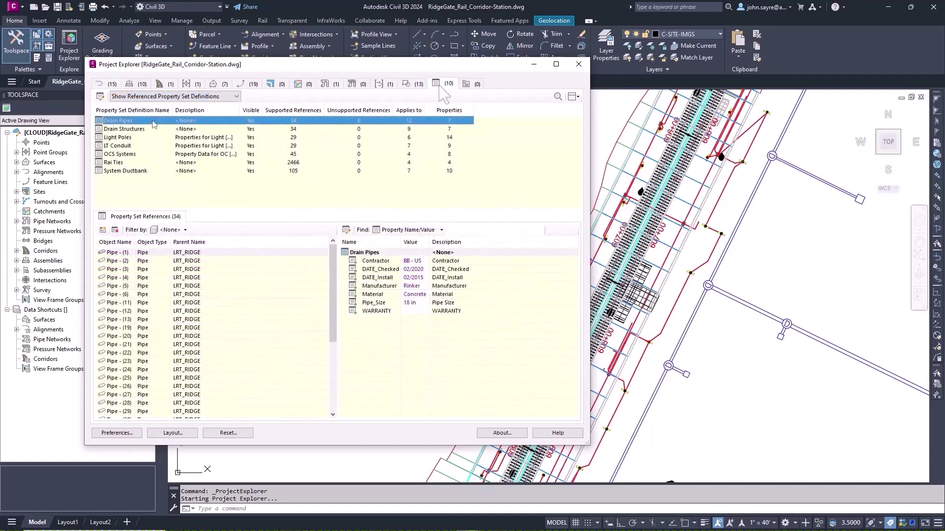
pyautogui.click(151, 128)
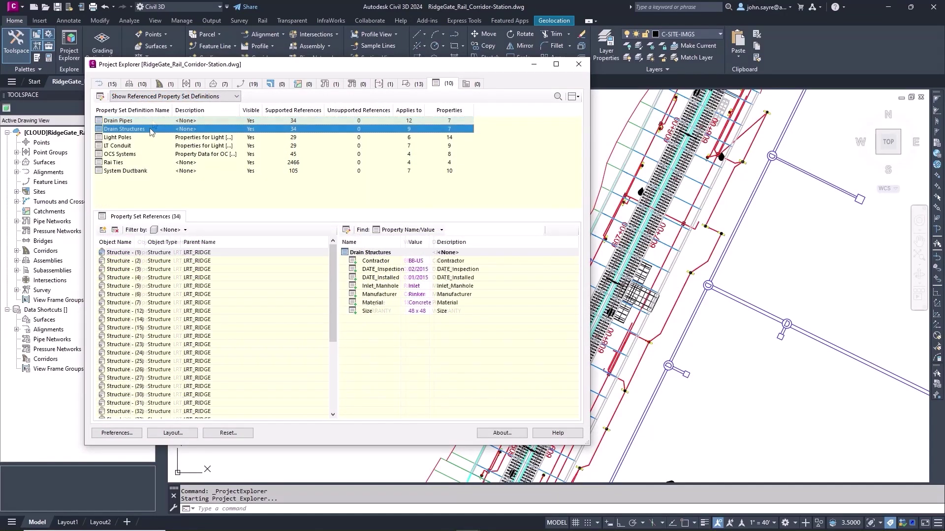
pyautogui.click(153, 138)
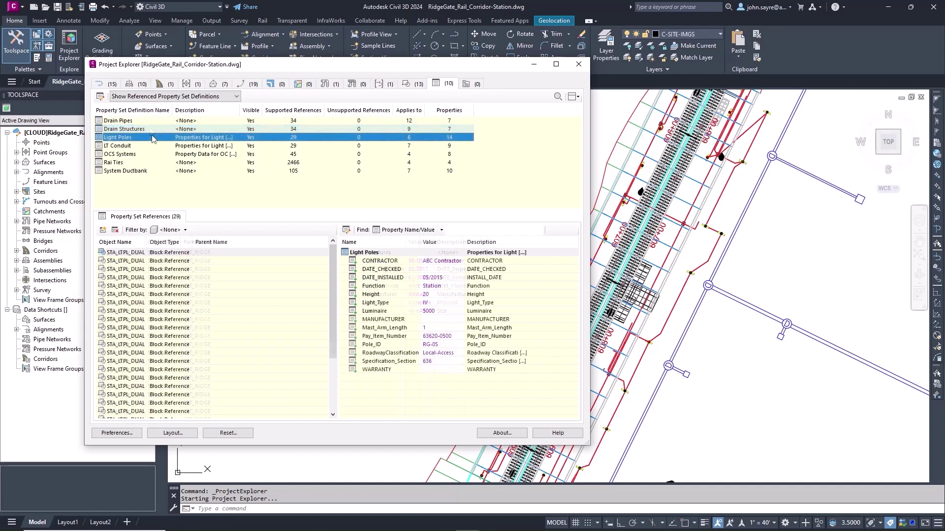
pyautogui.click(139, 146)
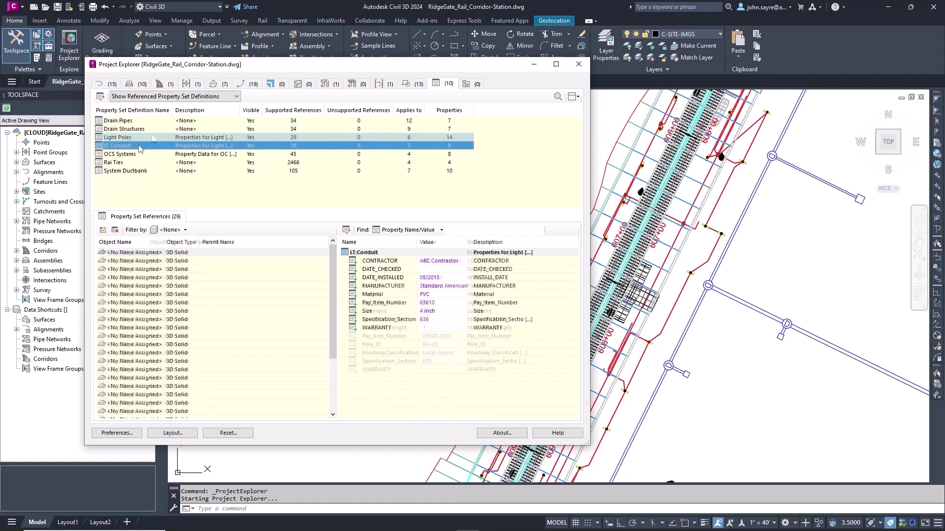
pyautogui.click(142, 164)
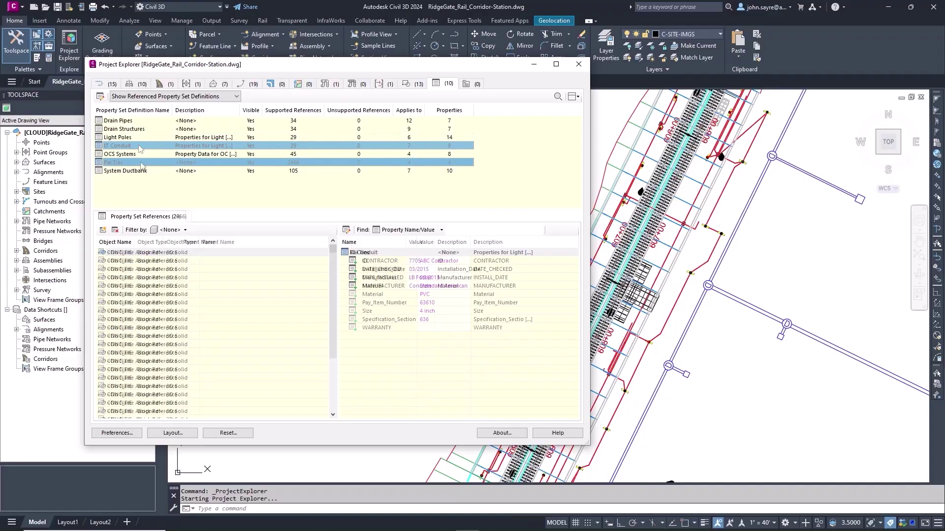